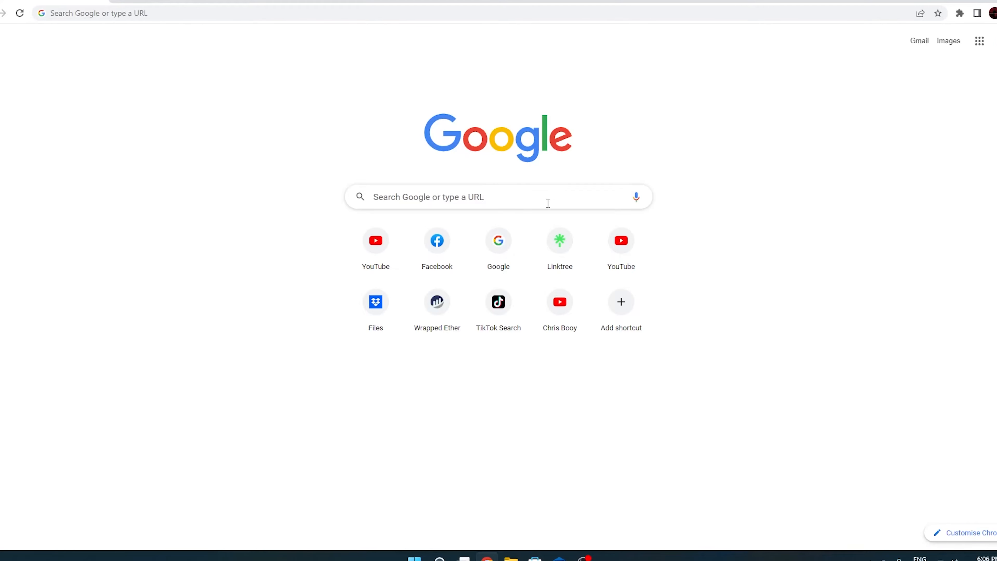
# Find Google Sheets through a web search for "google sheets" and create a blank spreadsheet in it.
pyautogui.click(548, 203)
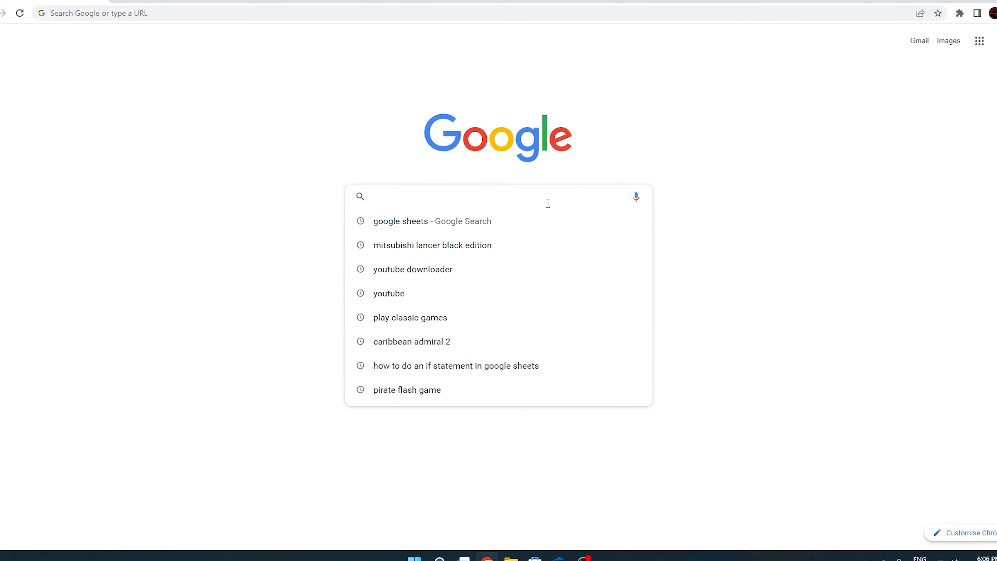
pyautogui.write('google')
pyautogui.press('Return')
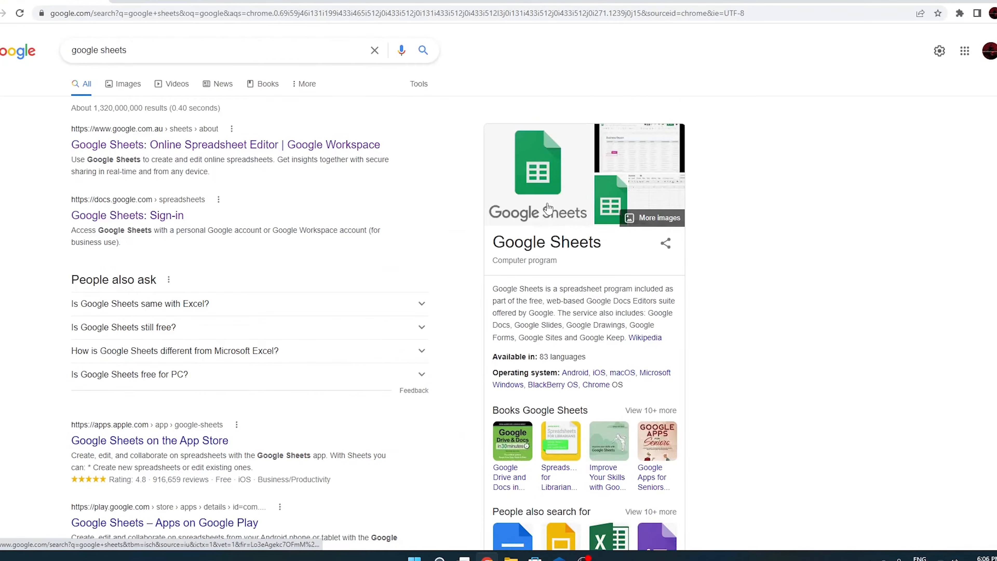
pyautogui.click(139, 216)
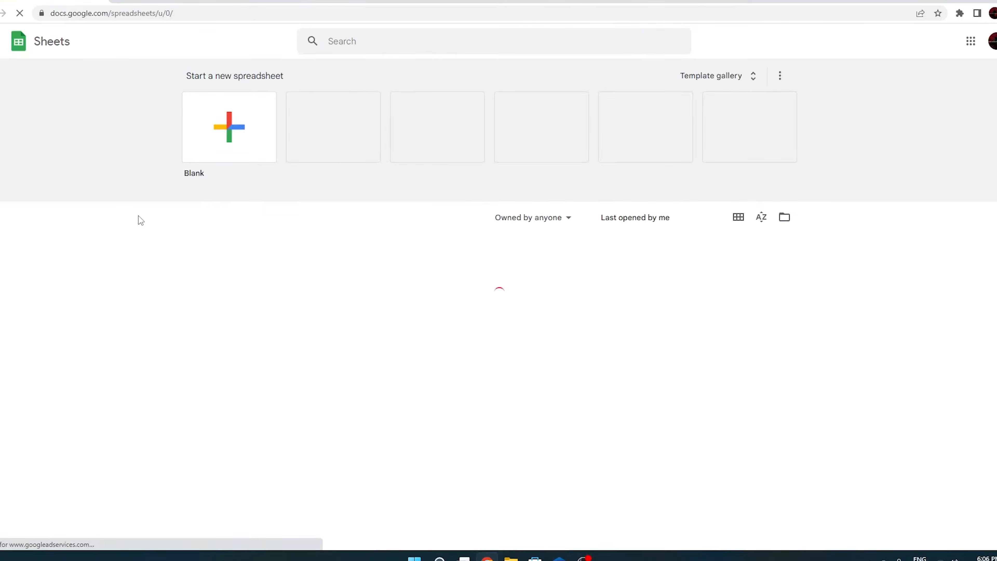
pyautogui.click(246, 125)
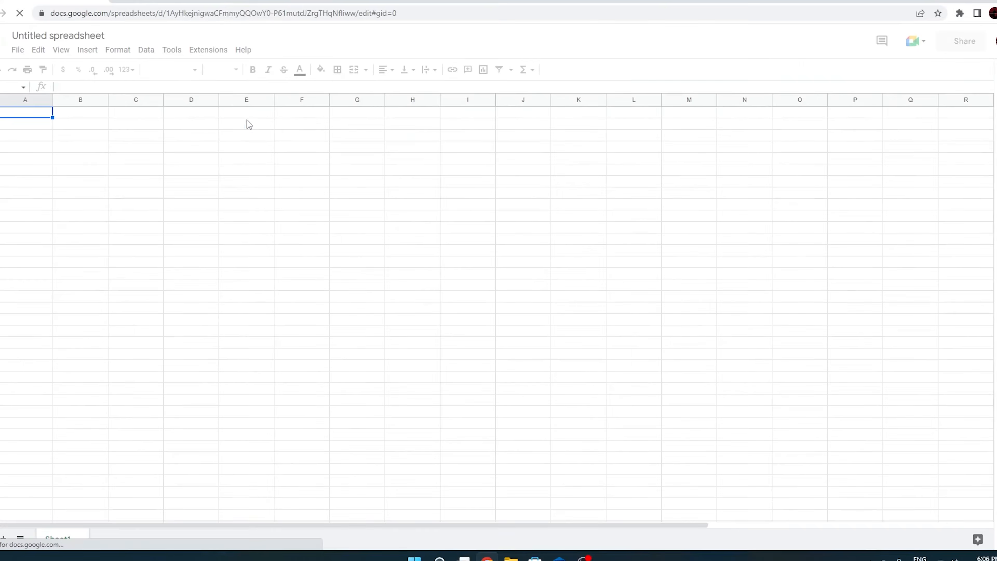
# Import Delivery Driver Log Book.xlsx from the Downloads folder, replacing the current blank spreadsheet.
pyautogui.click(19, 49)
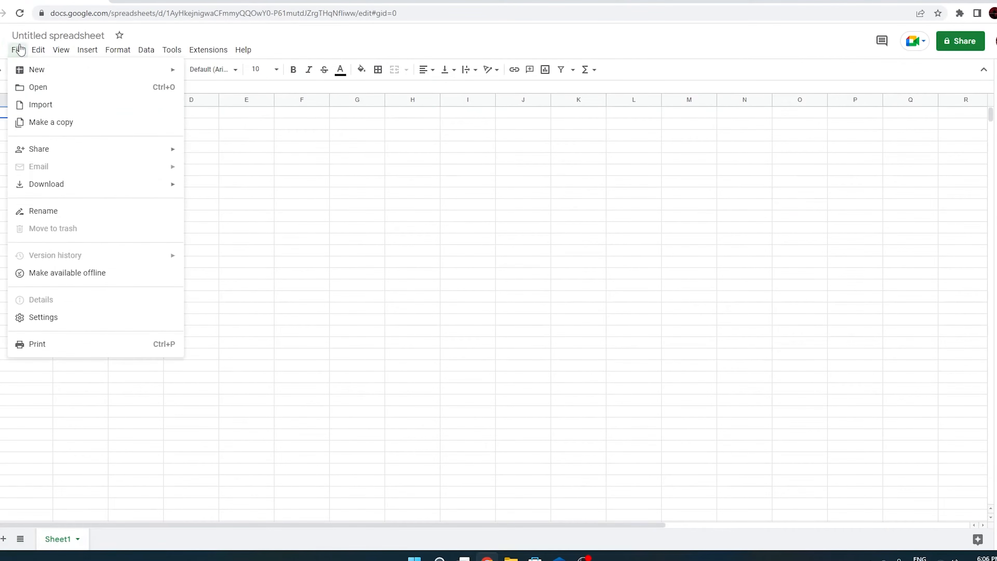
pyautogui.click(59, 106)
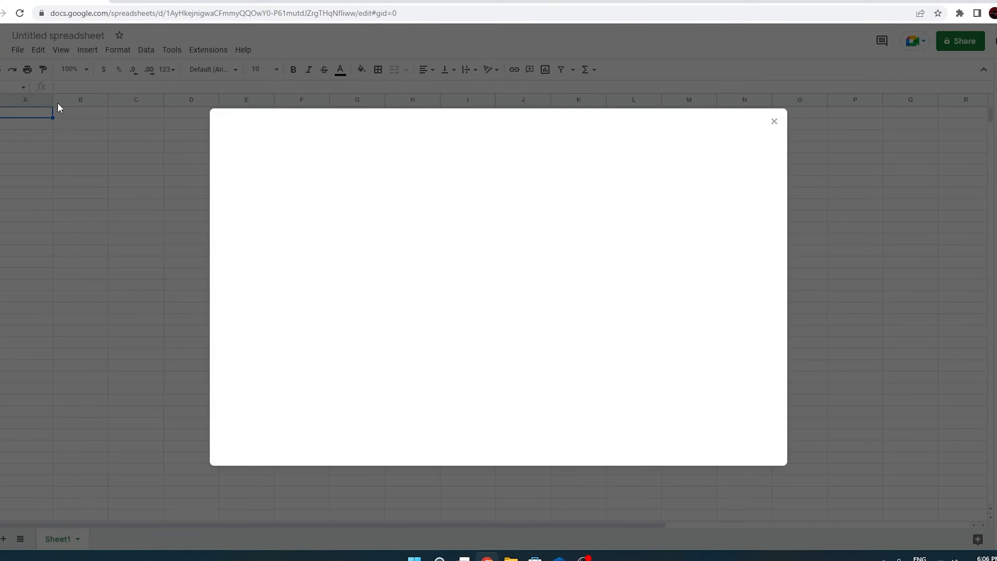
pyautogui.click(424, 152)
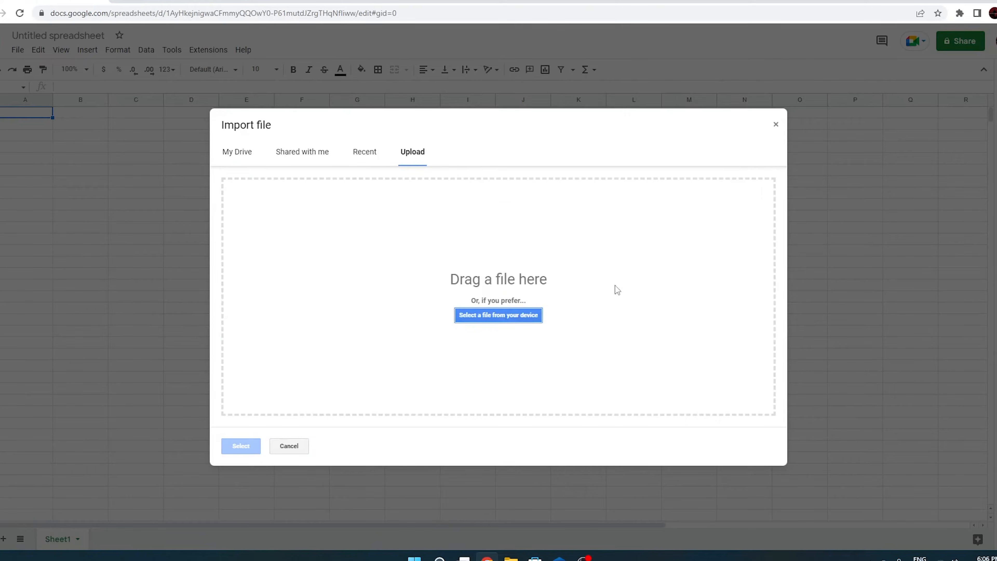
pyautogui.click(502, 316)
pyautogui.click(634, 205)
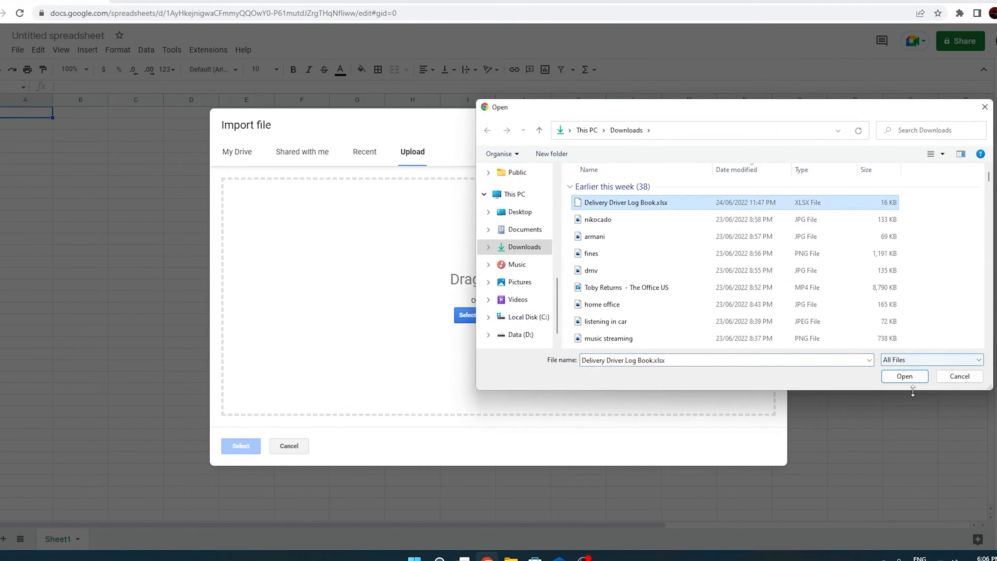
pyautogui.click(906, 378)
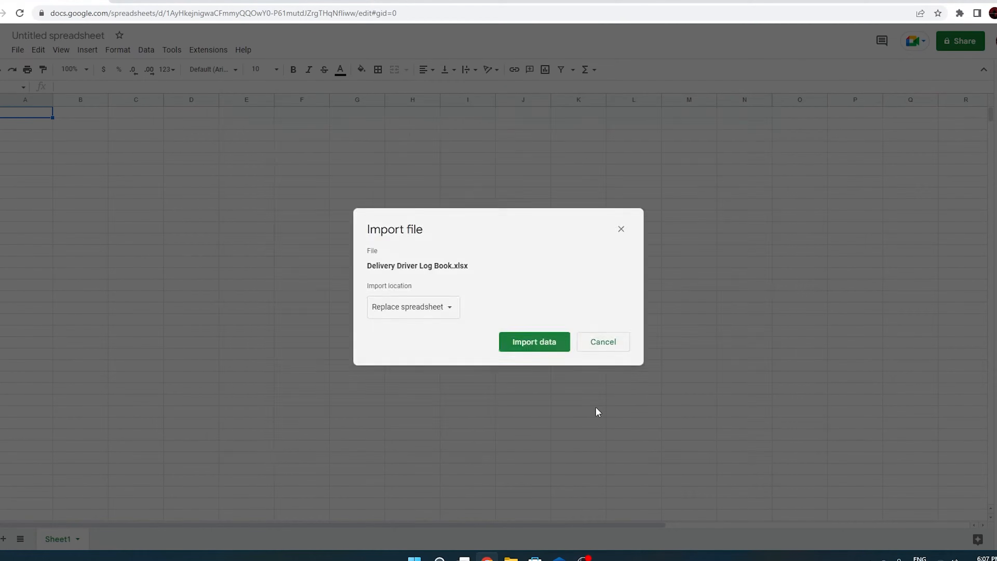
pyautogui.click(534, 343)
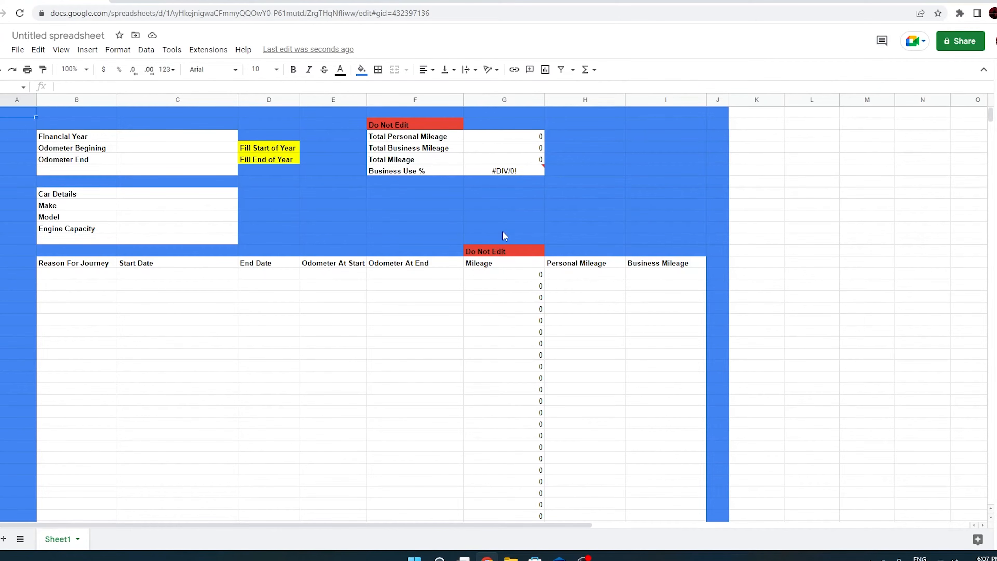
# Fill in the log book's financial year as 2021-2022 and the beginning odometer reading as 50000.
pyautogui.click(158, 136)
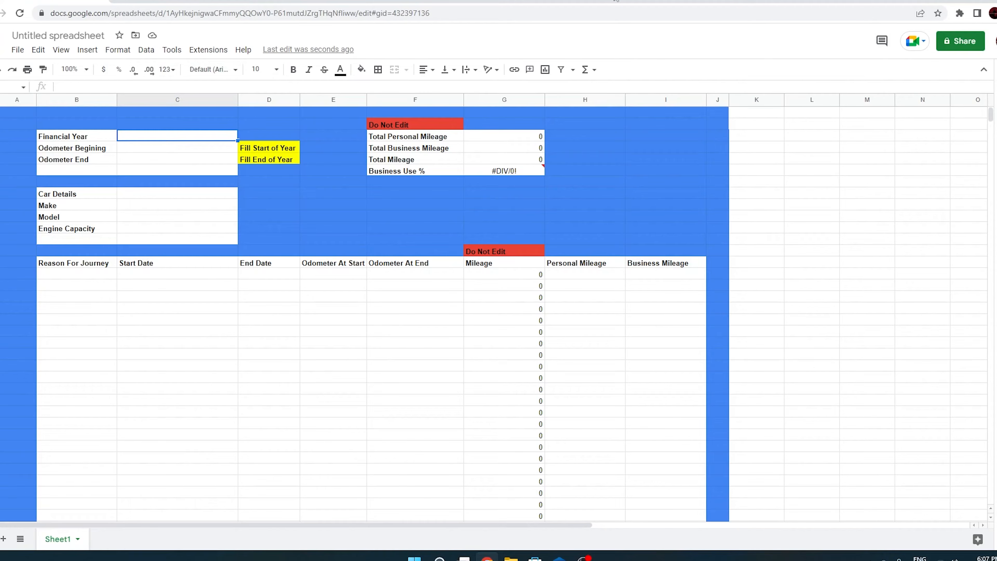
pyautogui.write('2021-2022')
pyautogui.press('Return')
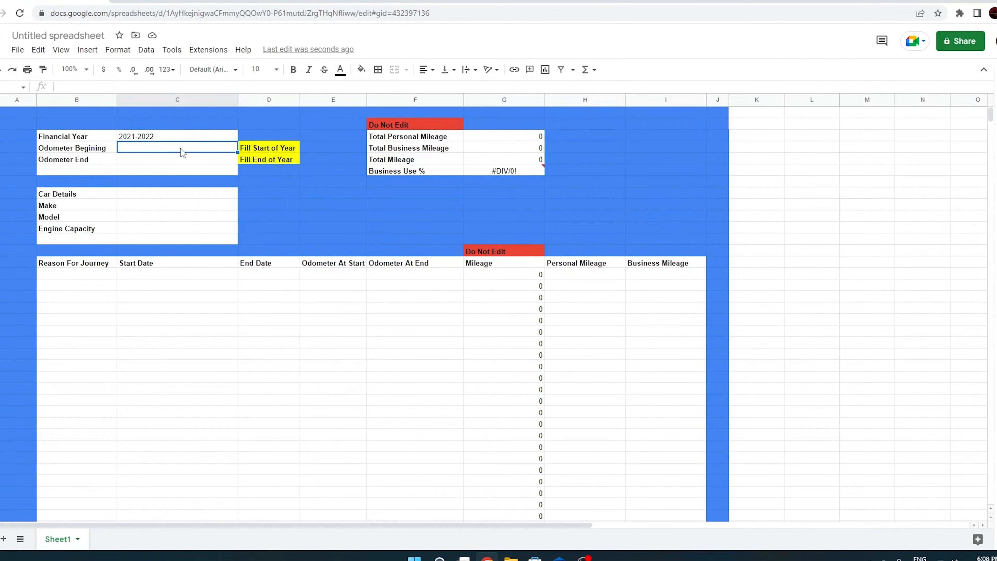
pyautogui.write('50')
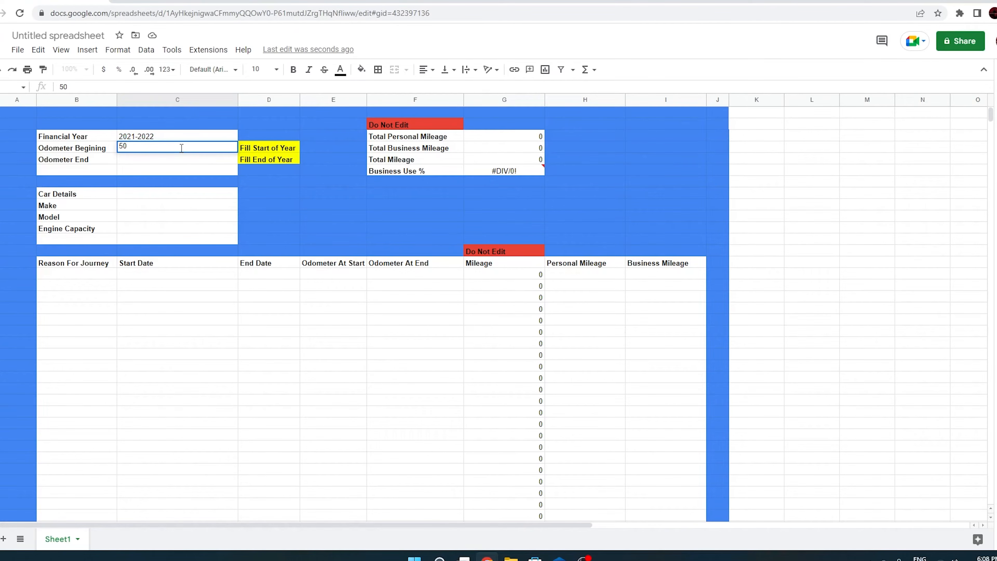
pyautogui.write('000')
pyautogui.press('Return')
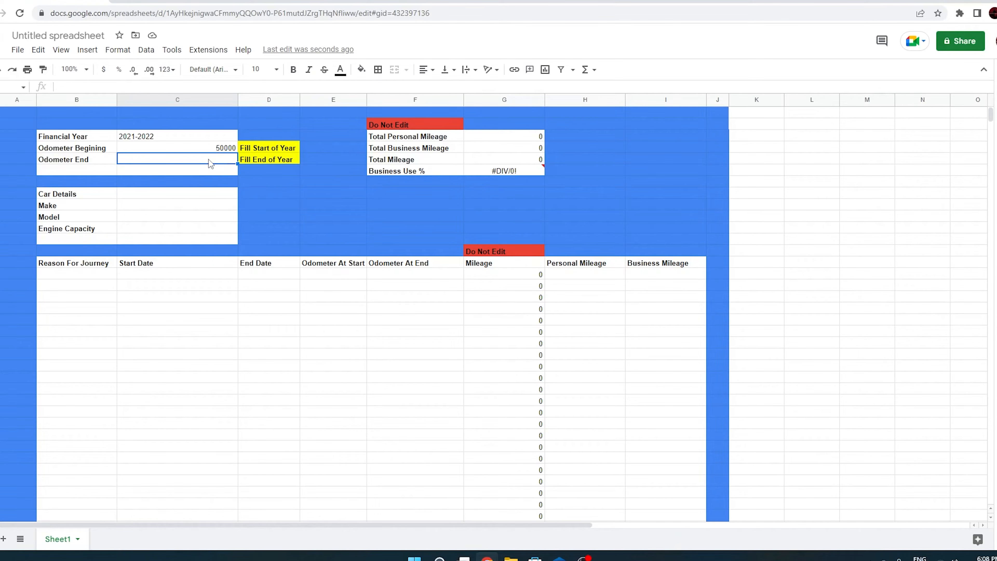
pyautogui.press('Up')
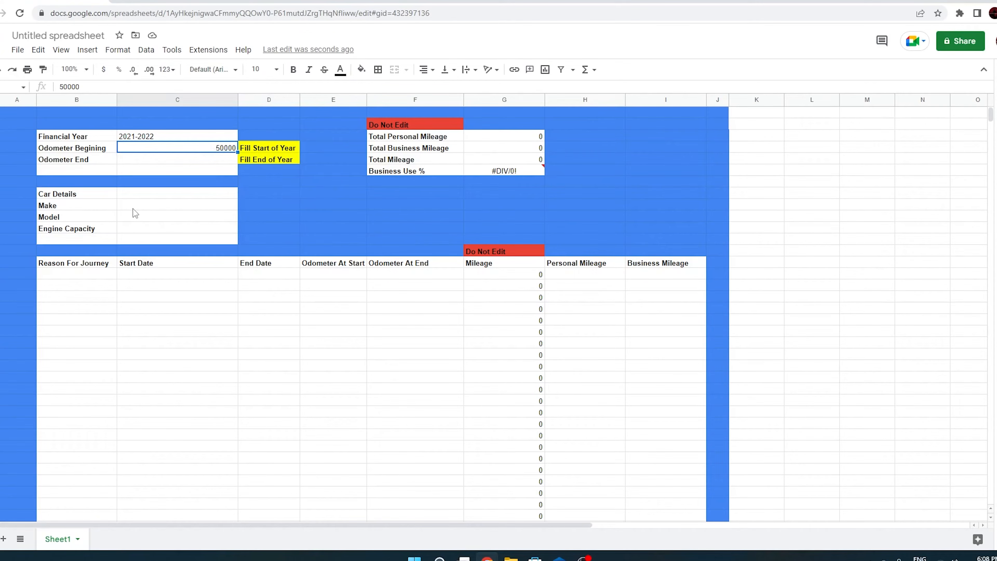
# Fill in the car details with make Mitsubishi, model Lancer Black Edition and engine capacity 2.0L.
pyautogui.click(135, 208)
pyautogui.write('Mitsubishi')
pyautogui.press('Return')
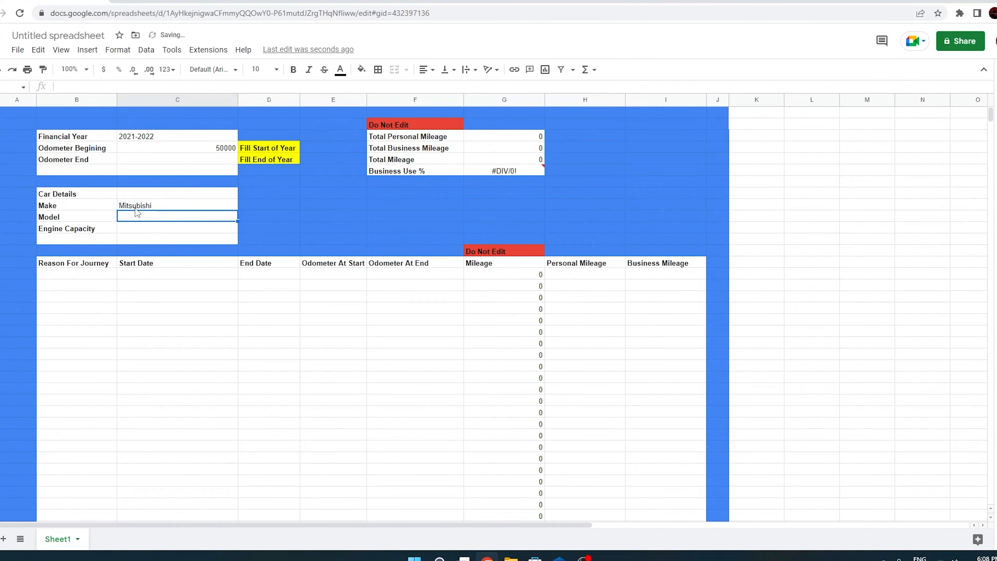
pyautogui.write('Lancer Bla')
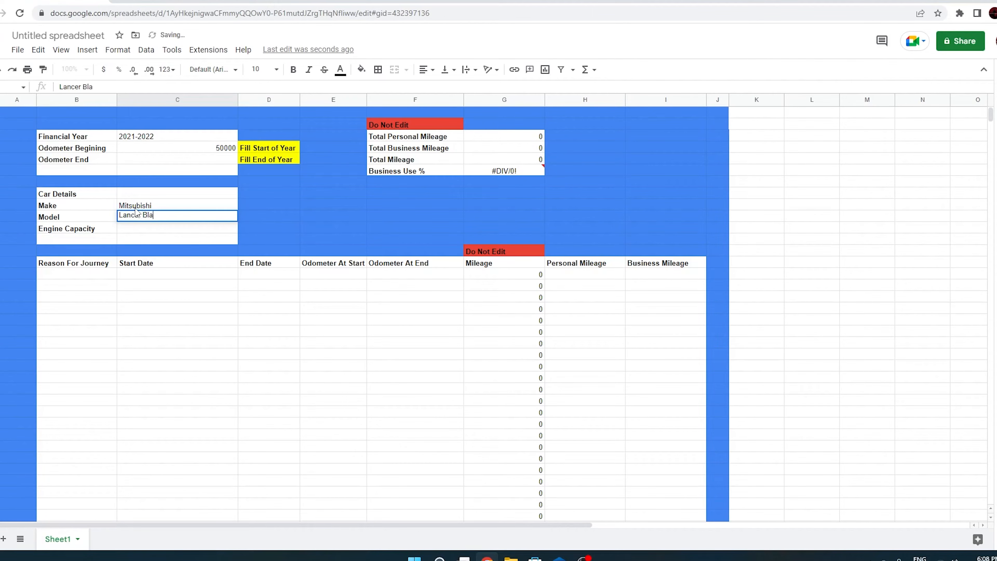
pyautogui.write('ck Edition')
pyautogui.press('Return')
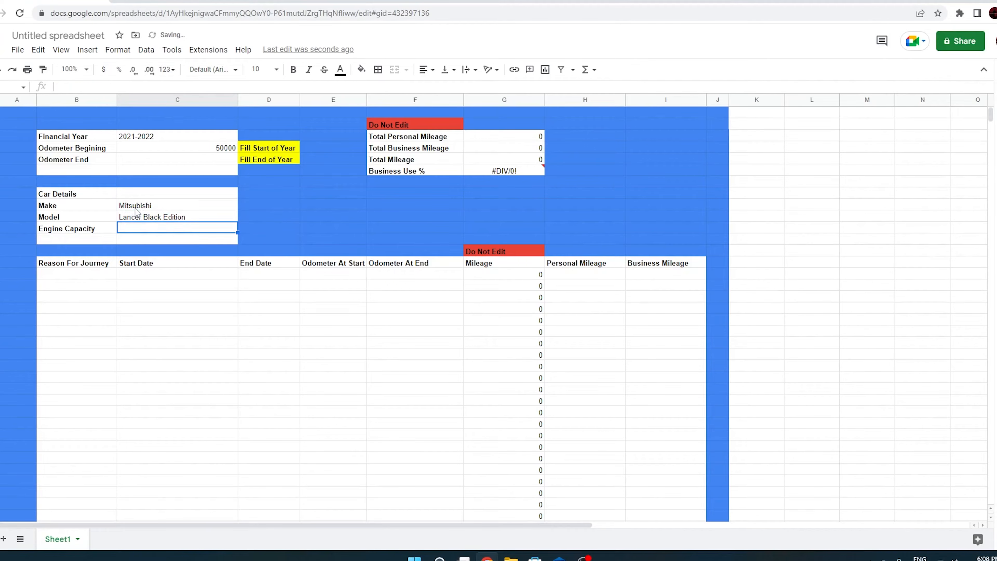
pyautogui.write('2.0L')
pyautogui.press('Tab')
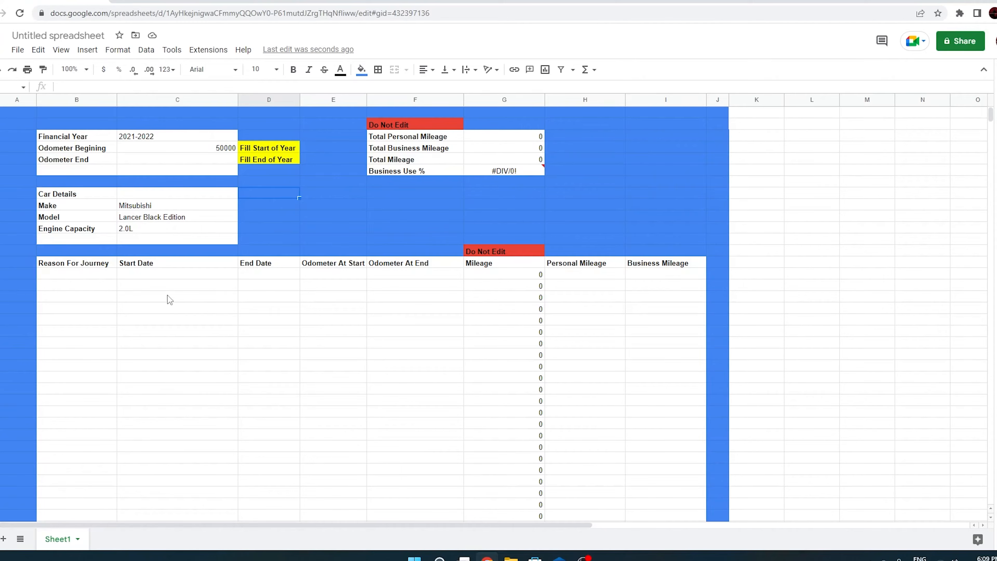
pyautogui.click(152, 229)
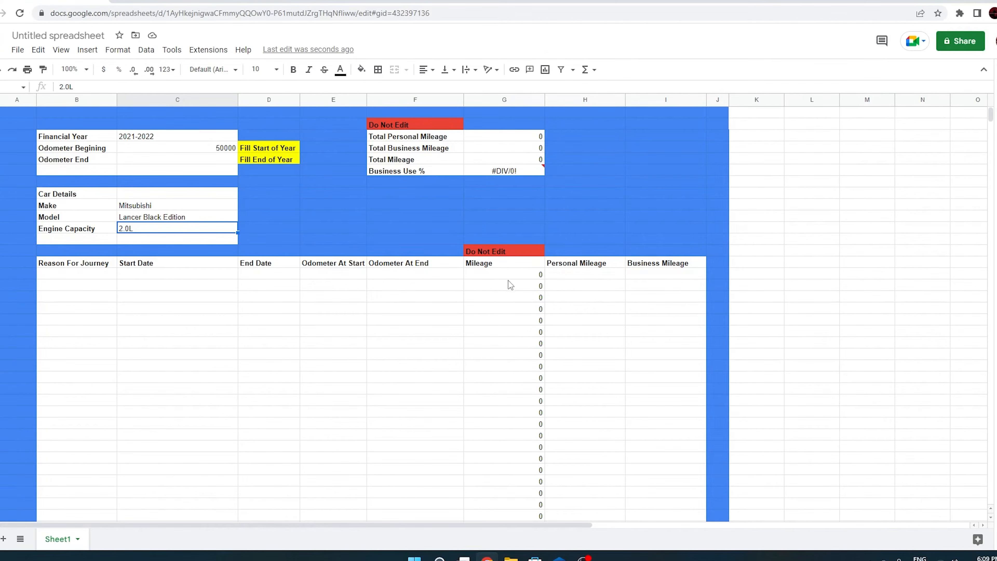
# Enter Doordash as the first journey's reason, with 01-01-2022 as both its start and end date.
pyautogui.click(67, 272)
pyautogui.write('Doordash')
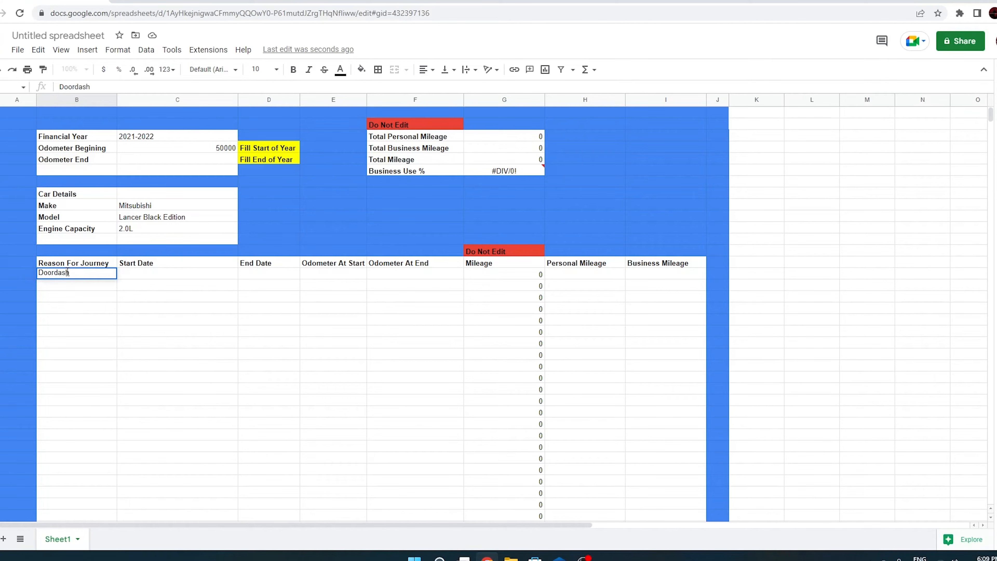
pyautogui.press('Tab')
pyautogui.write('0')
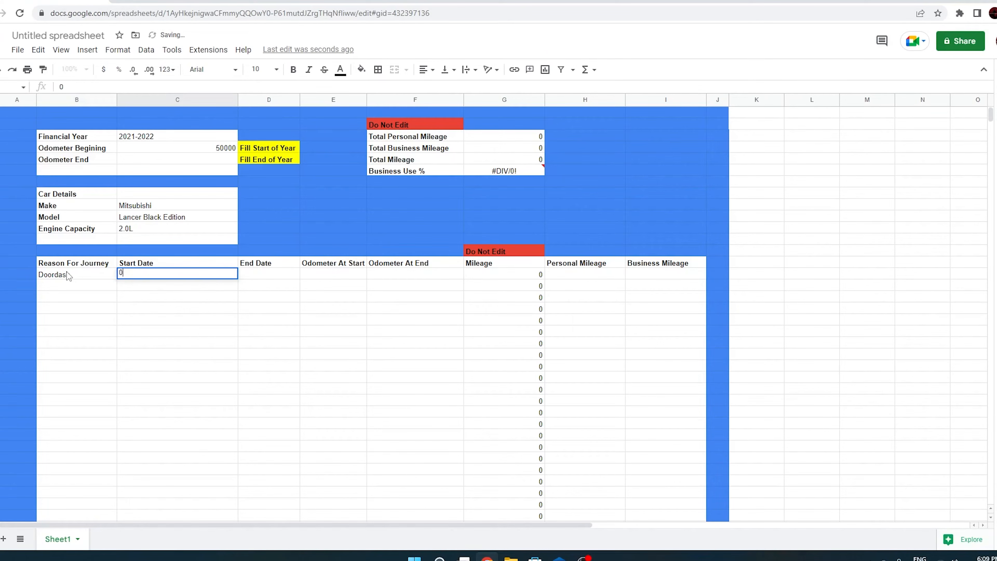
pyautogui.write('1-01-2022')
pyautogui.press('Tab')
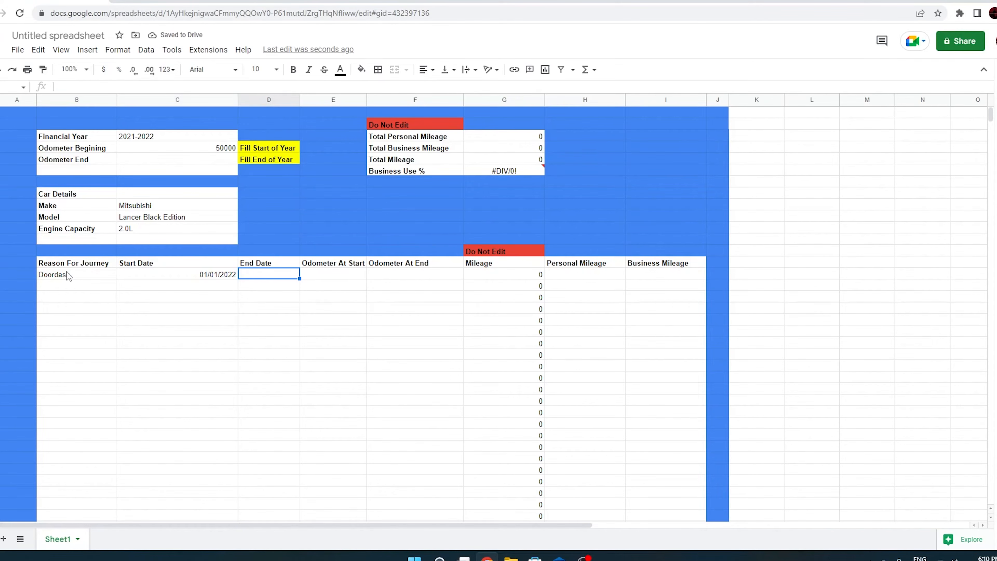
pyautogui.write('01')
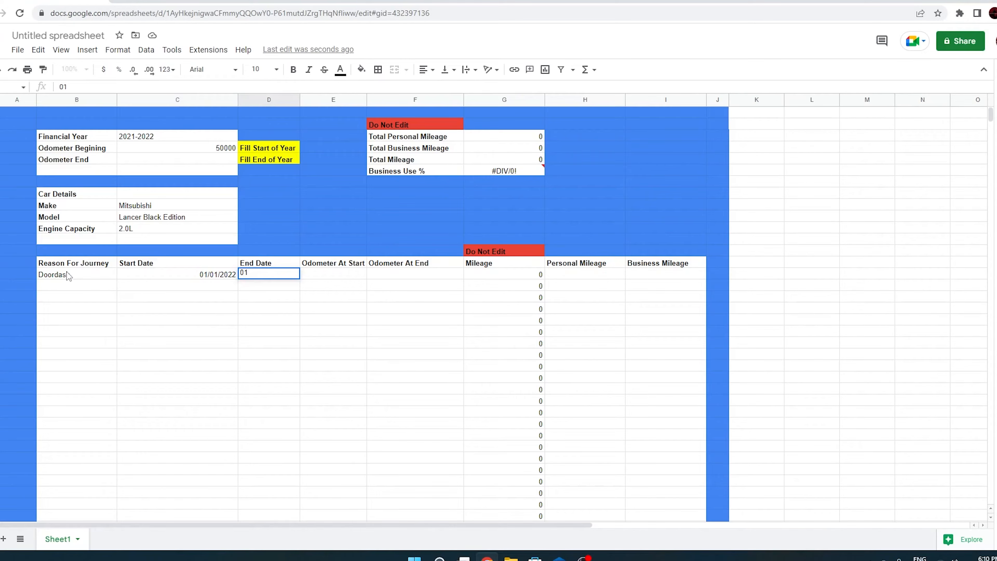
pyautogui.write('-01-2022')
pyautogui.press('Tab')
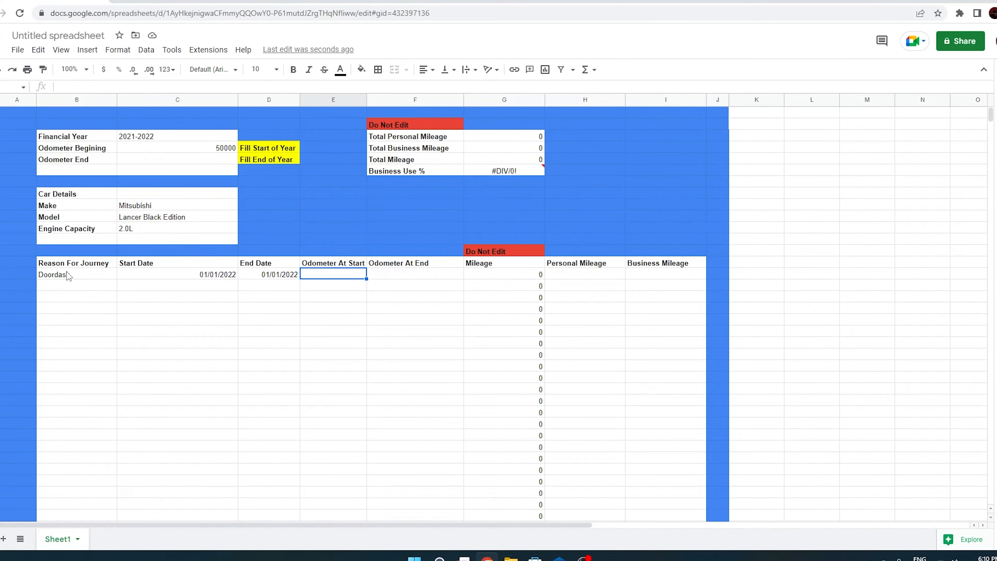
# Record the Doordash journey's odometer readings as 53000 at the start and 53150 at the end.
pyautogui.write('53000')
pyautogui.press('Tab')
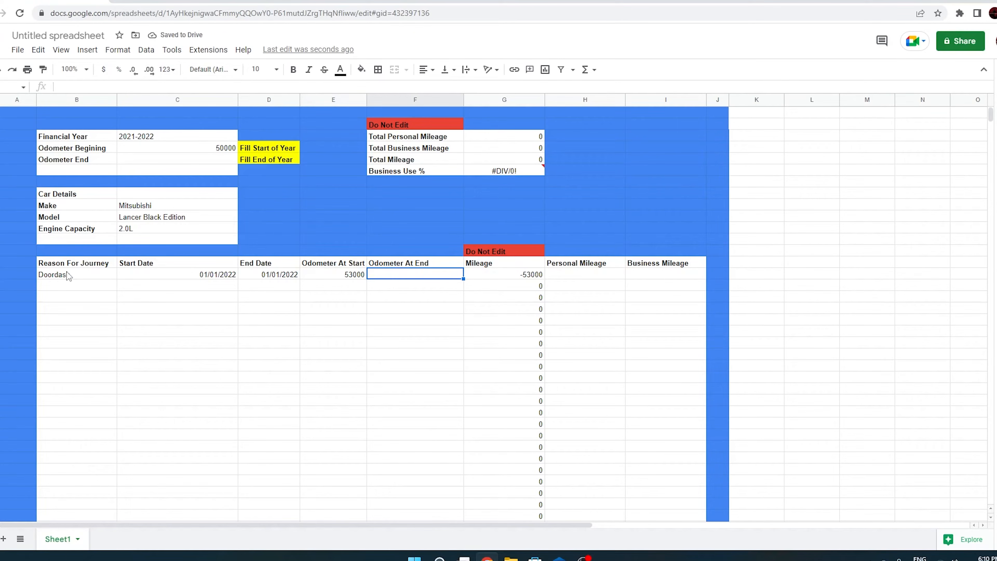
pyautogui.write('53150')
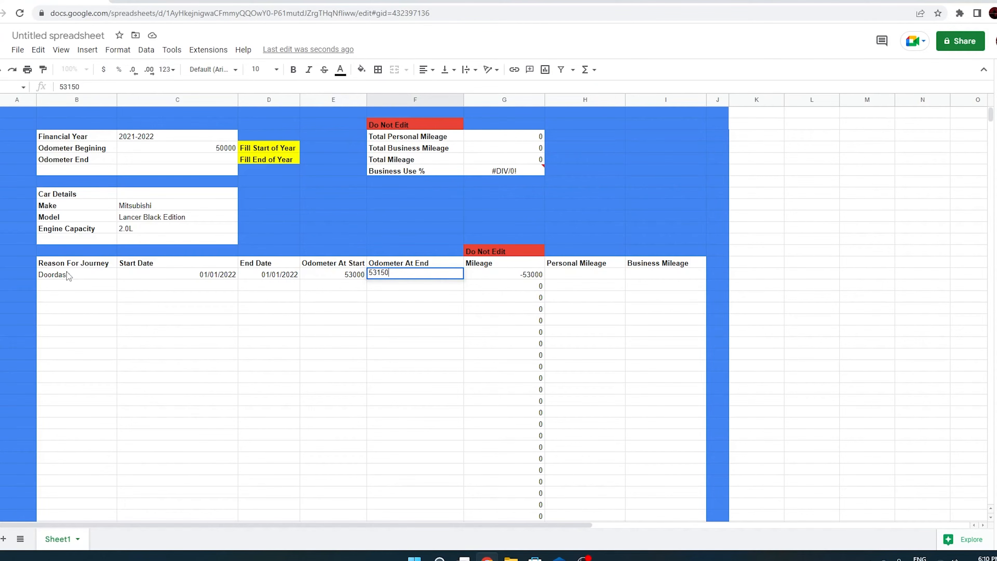
pyautogui.press('Return')
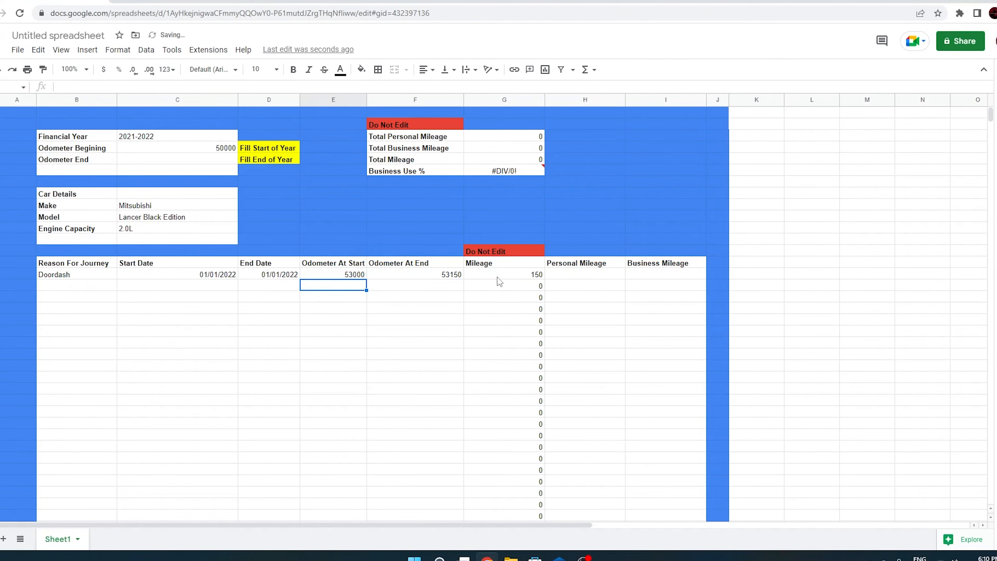
# Check the Doordash journey's mileage cell and enter 150 as its business mileage.
pyautogui.click(533, 275)
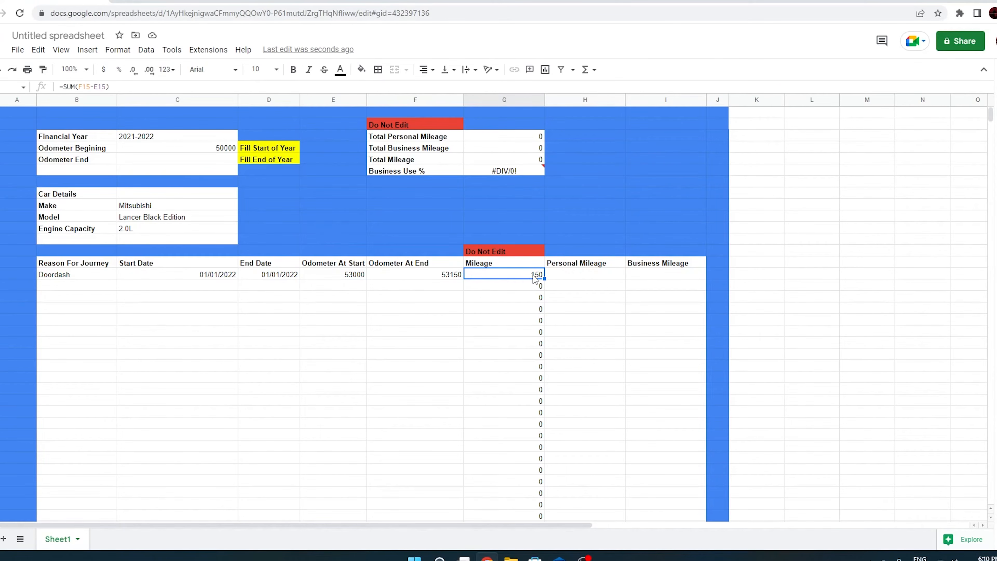
pyautogui.click(649, 274)
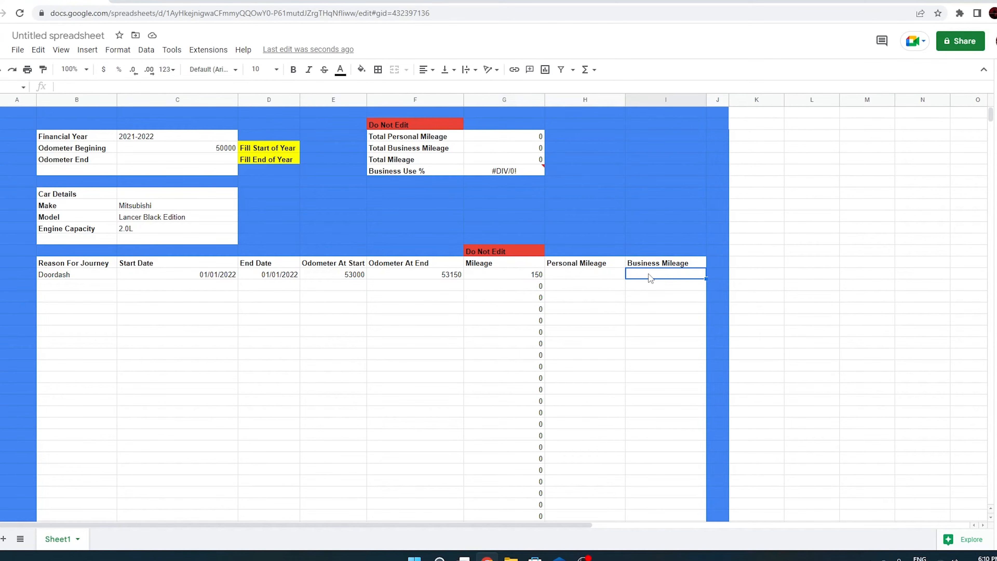
pyautogui.write('150')
pyautogui.press('Return')
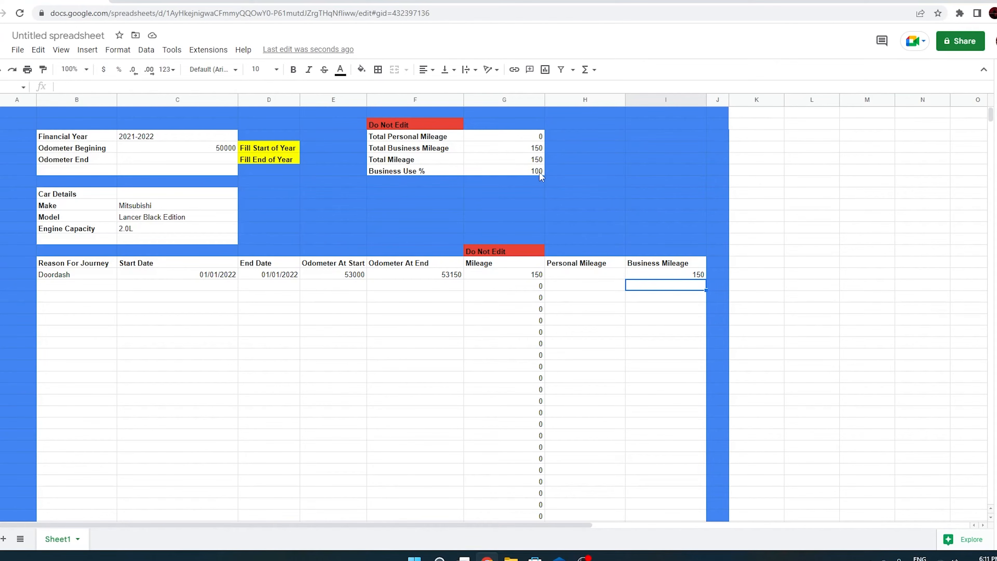
# Enter Personal as the second journey's reason, with 02/01/2022 as both its start and end date.
pyautogui.click(78, 284)
pyautogui.write('Personal')
pyautogui.press('Tab')
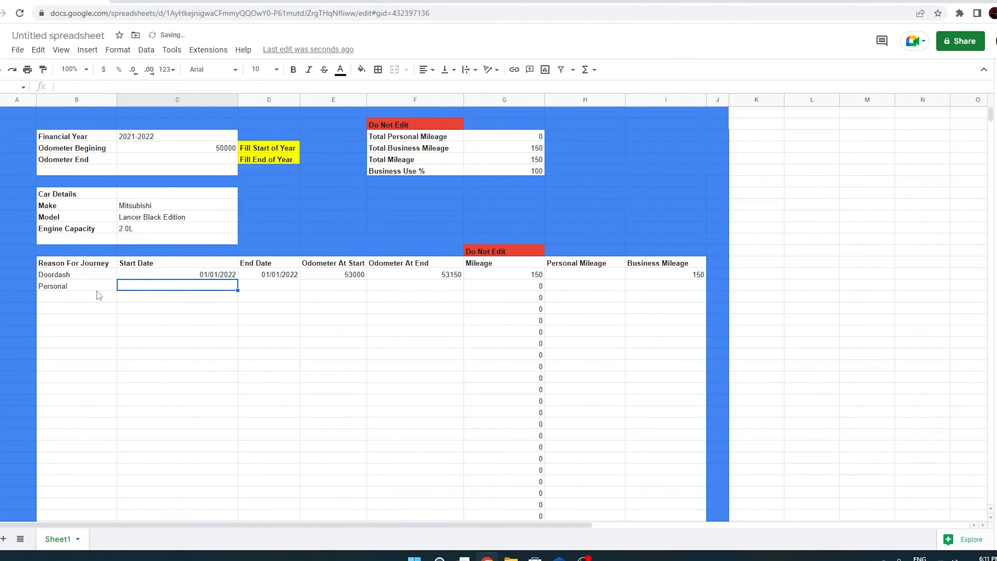
pyautogui.write('02')
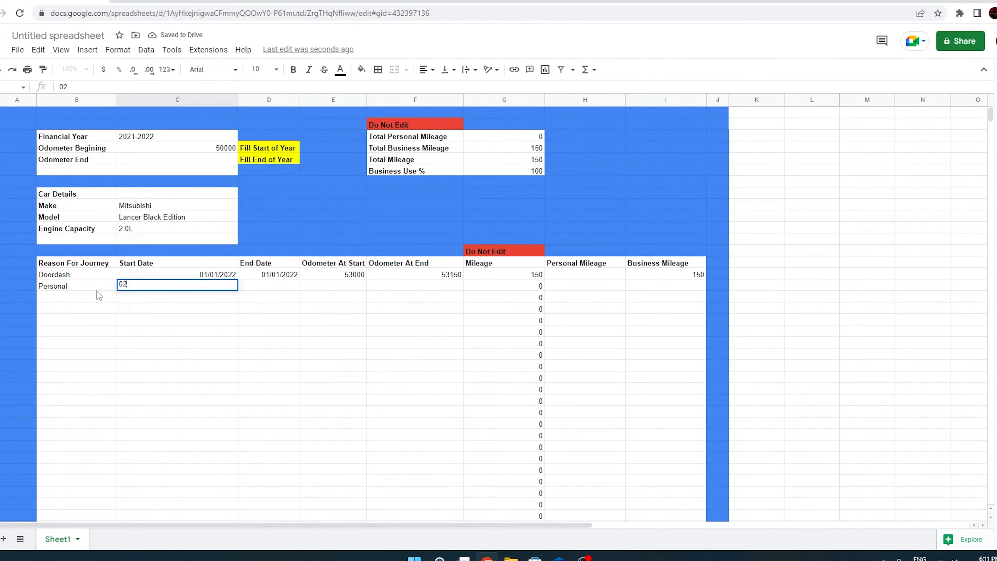
pyautogui.write('/01/2022')
pyautogui.press('Tab')
pyautogui.write('02-01-2022')
pyautogui.press('Tab')
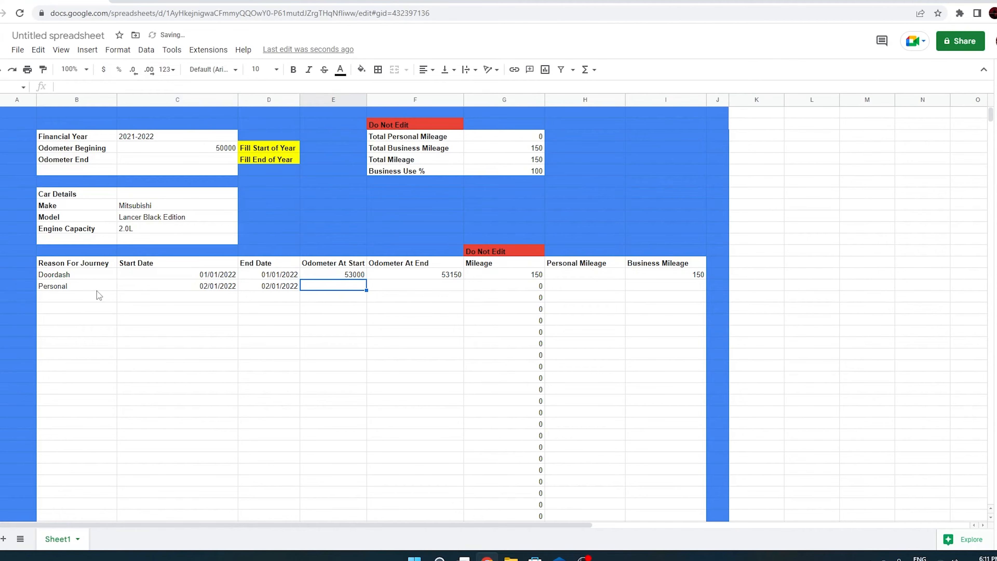
# Record the Personal journey's odometer readings as 53150 at the start and 53160 at the end.
pyautogui.write('53150')
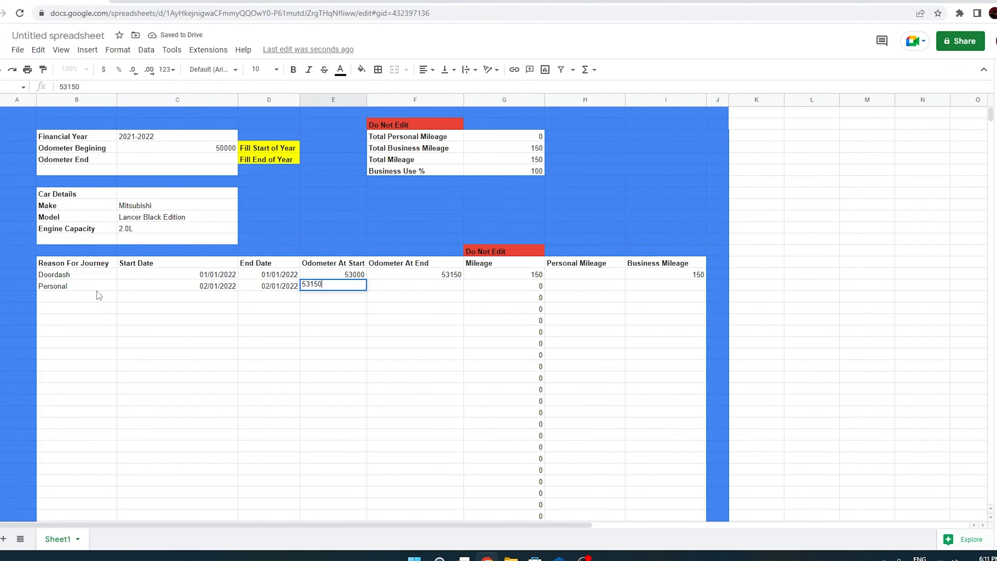
pyautogui.press('Tab')
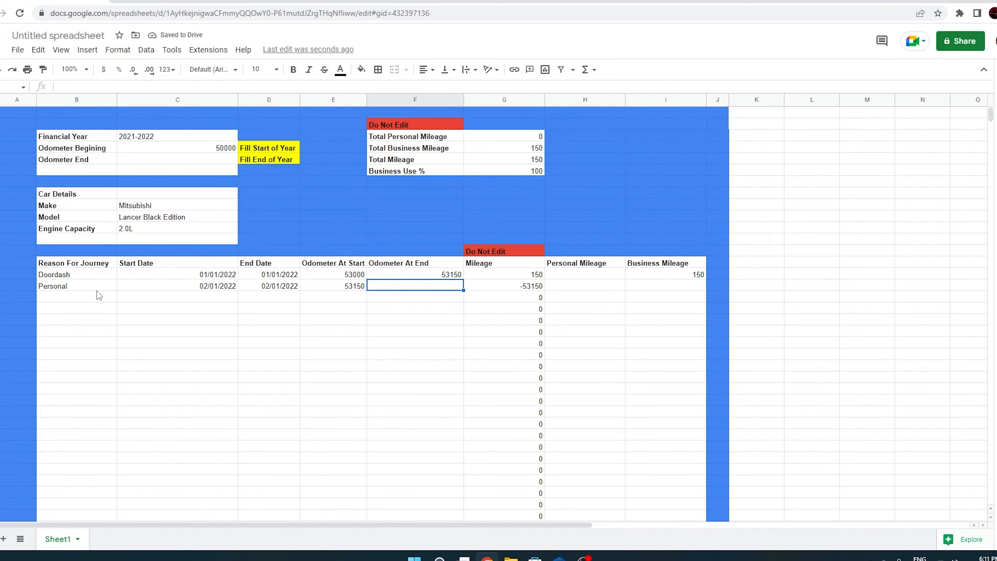
pyautogui.write('531')
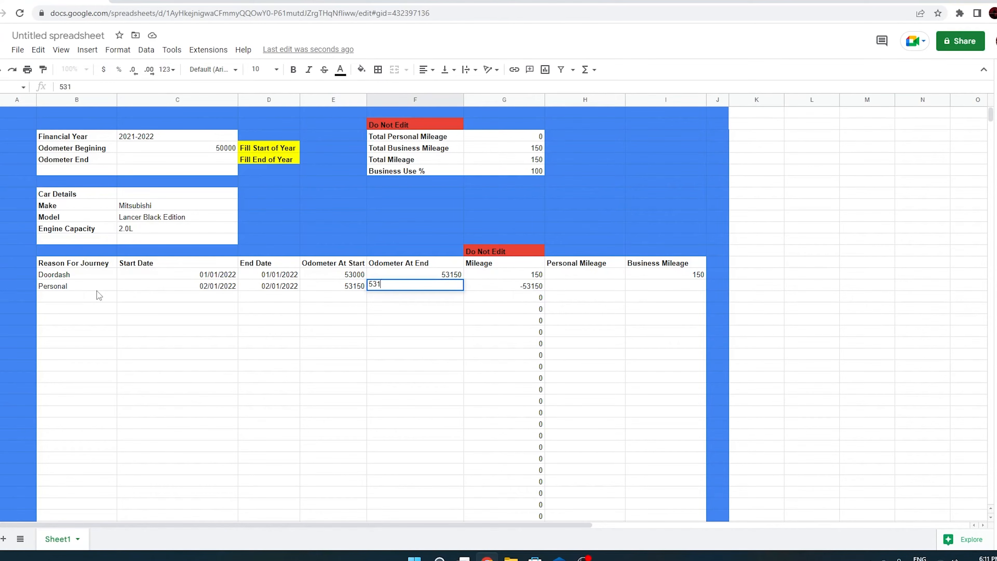
pyautogui.write('60')
pyautogui.click(99, 296)
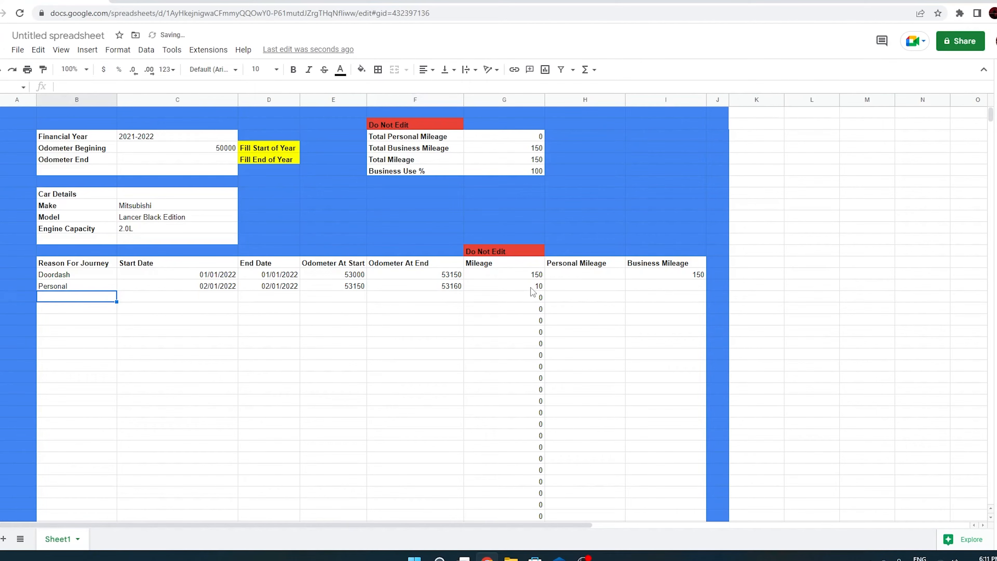
# Enter 10 as the Personal journey's personal mileage.
pyautogui.click(571, 289)
pyautogui.write('10')
pyautogui.press('Return')
# Enter Uber Eats as the third journey's reason, with 04-01-2022 as both its start and end date.
pyautogui.write('Uber Eats')
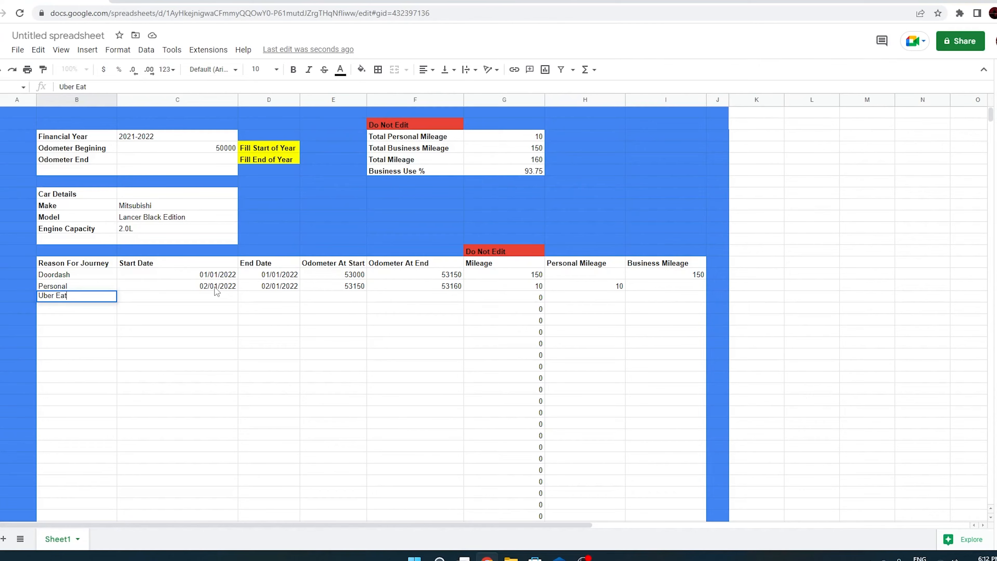
pyautogui.press('Tab')
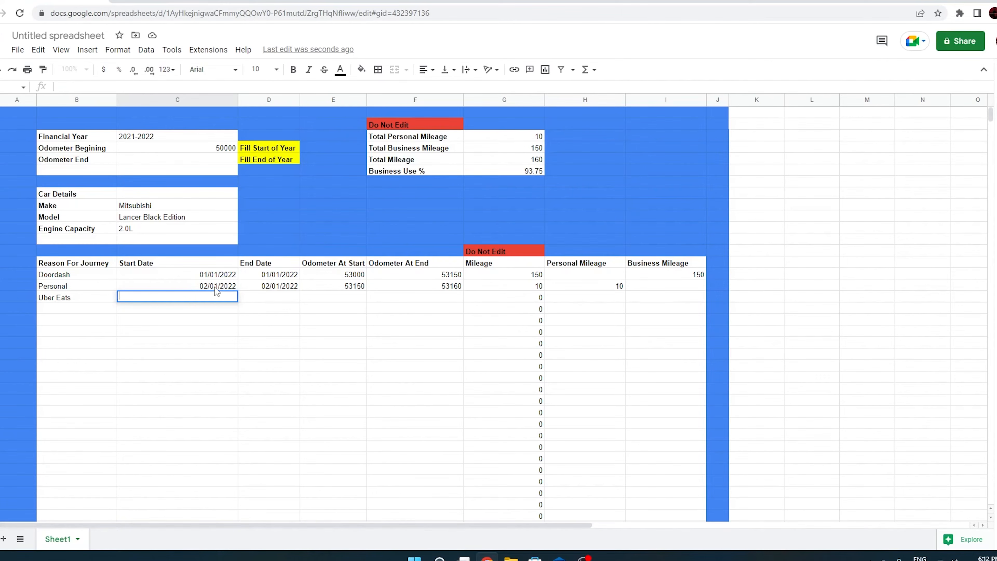
pyautogui.write('04-01-2022')
pyautogui.press('Tab')
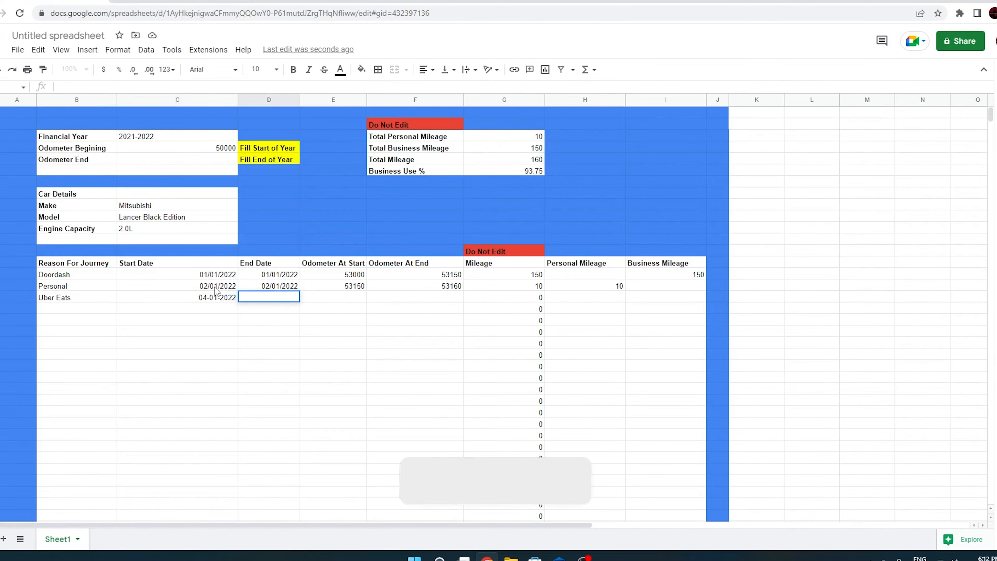
pyautogui.write('04-01-2022')
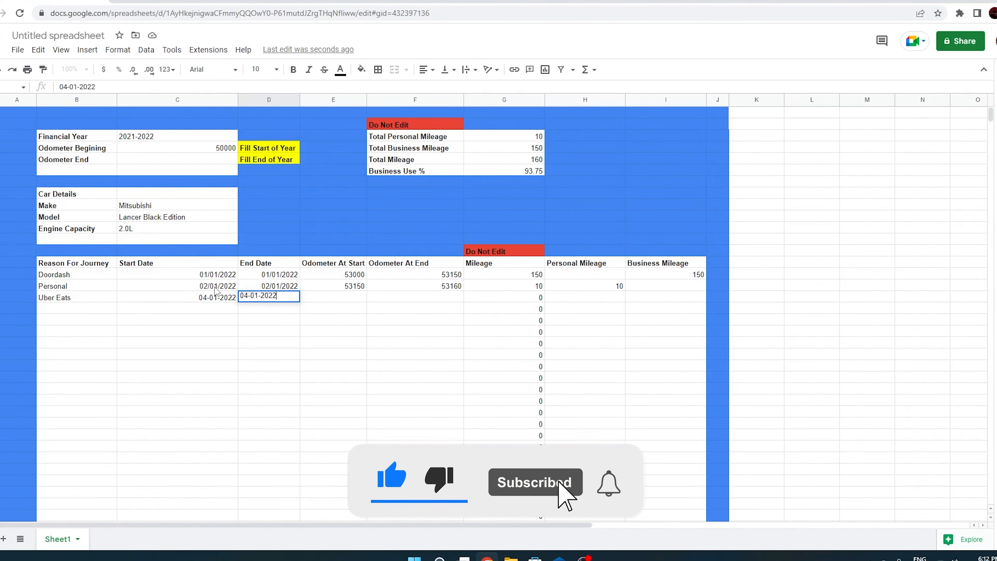
pyautogui.press('Tab')
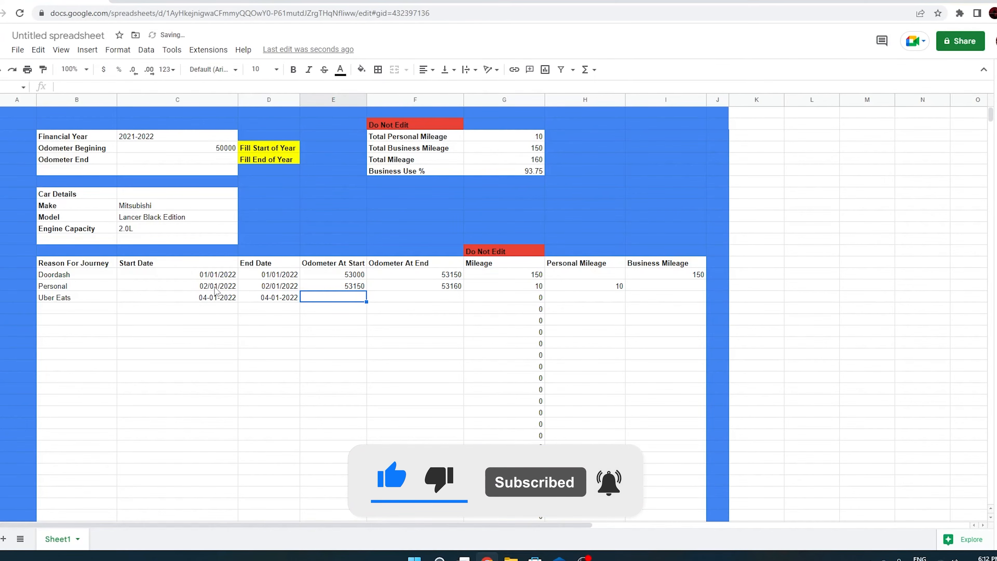
# Record the Uber Eats journey's odometer readings as 53160 at the start and 53360 at the end.
pyautogui.write('53160')
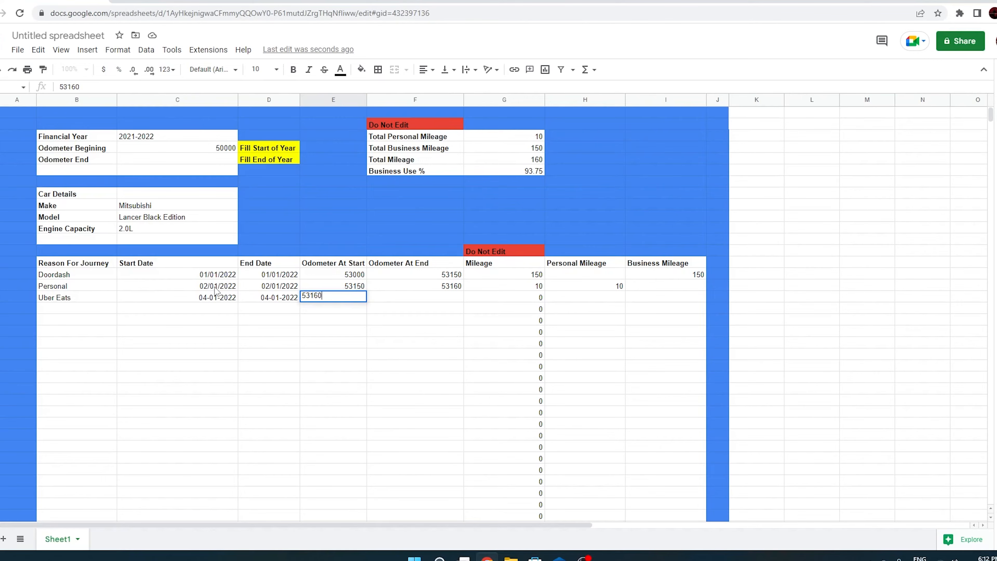
pyautogui.press('Return')
pyautogui.click(452, 286)
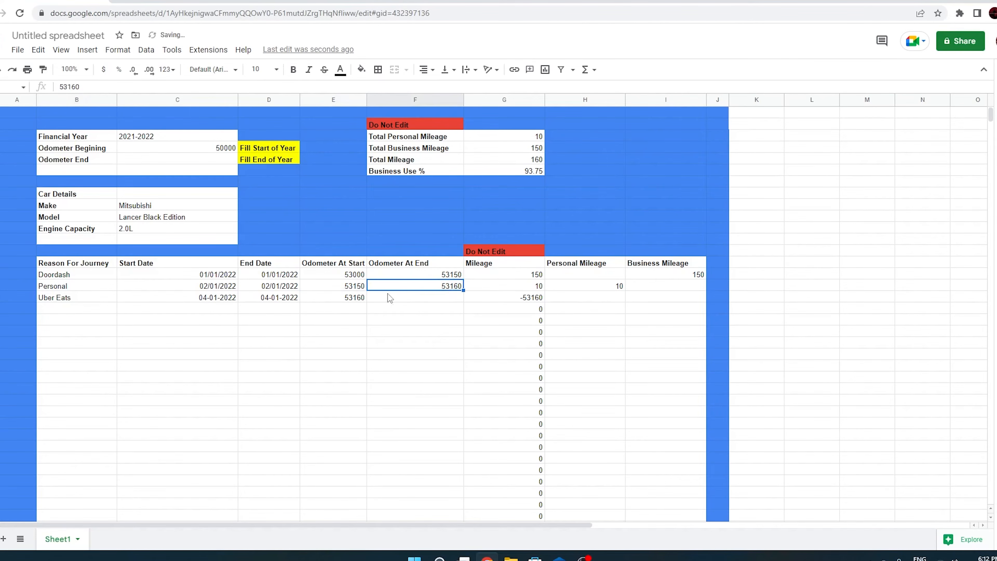
pyautogui.click(344, 298)
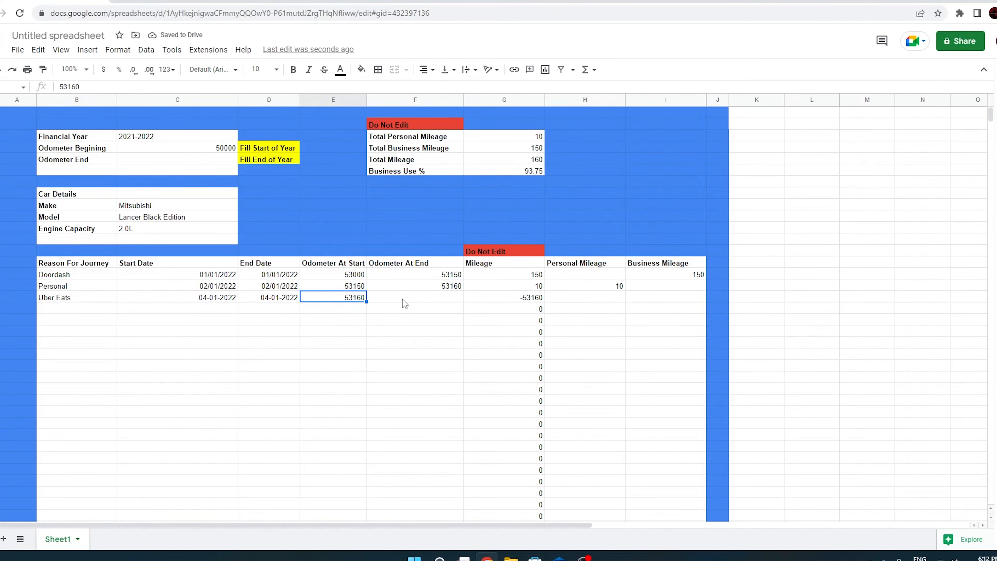
pyautogui.click(421, 300)
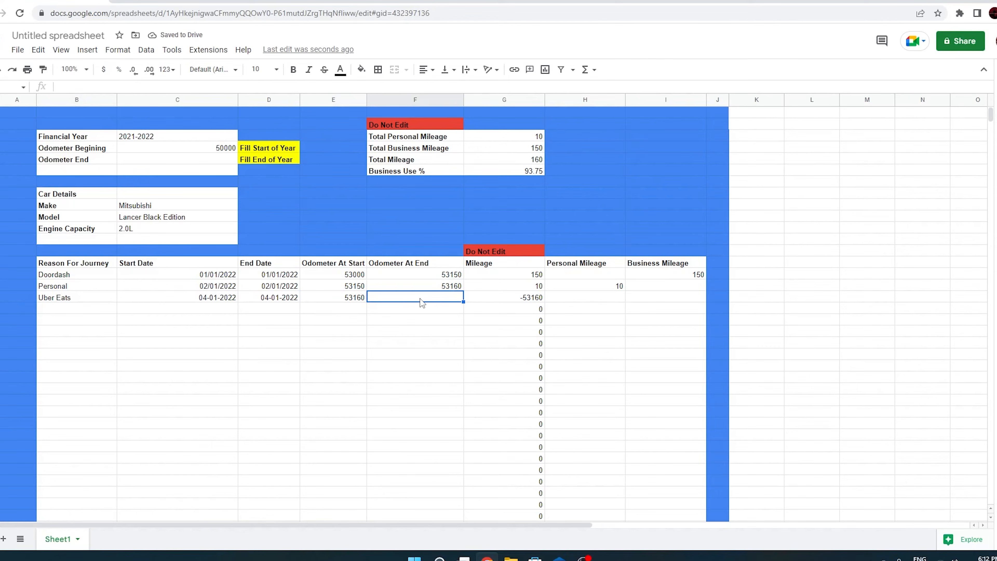
pyautogui.write('5')
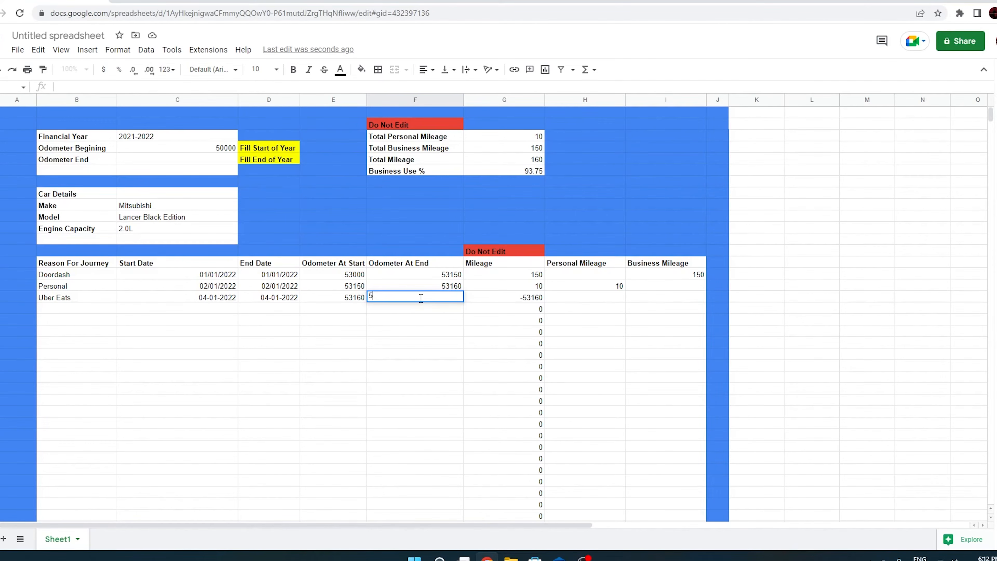
pyautogui.write('3360')
pyautogui.press('Return')
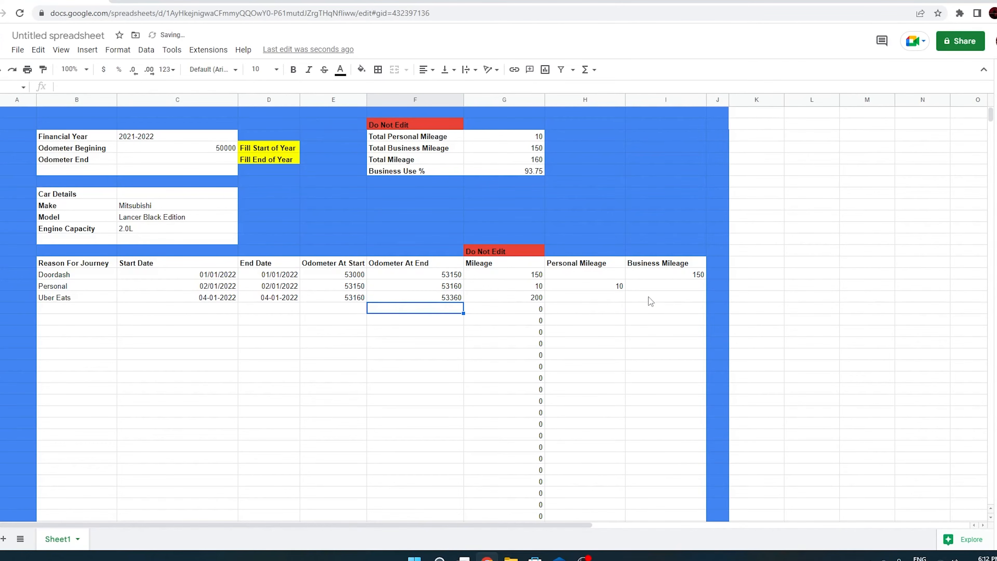
# Enter 200 as the Uber Eats journey's business mileage.
pyautogui.click(662, 297)
pyautogui.write('200')
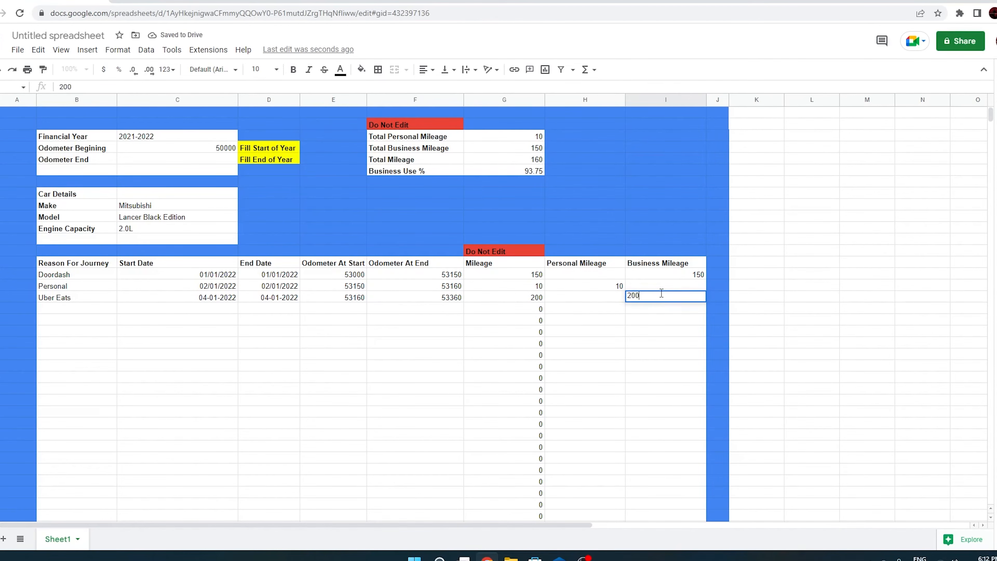
pyautogui.press('Return')
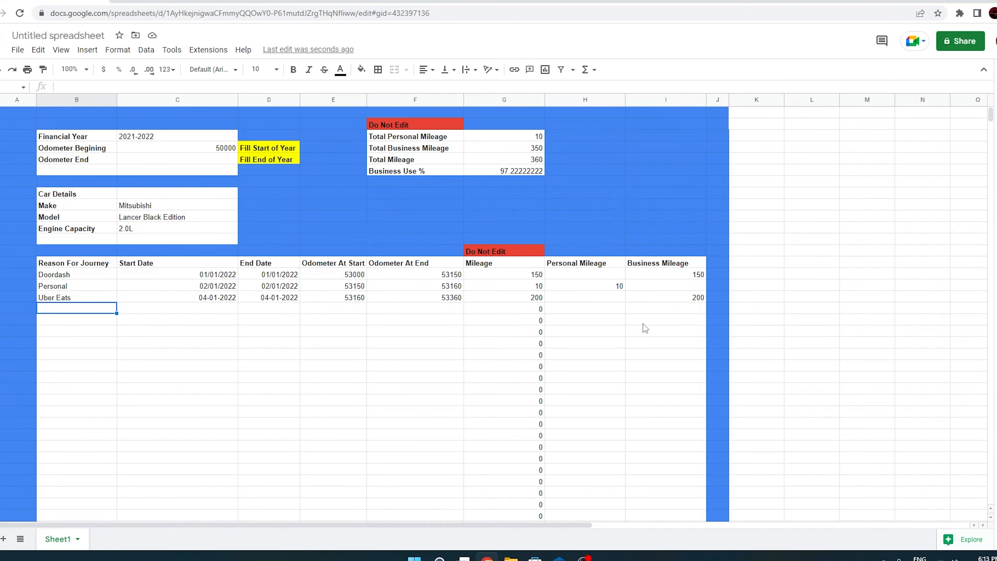
# Check the Business Use % cell and download the log book as a Microsoft Excel (.xlsx) file.
pyautogui.click(82, 287)
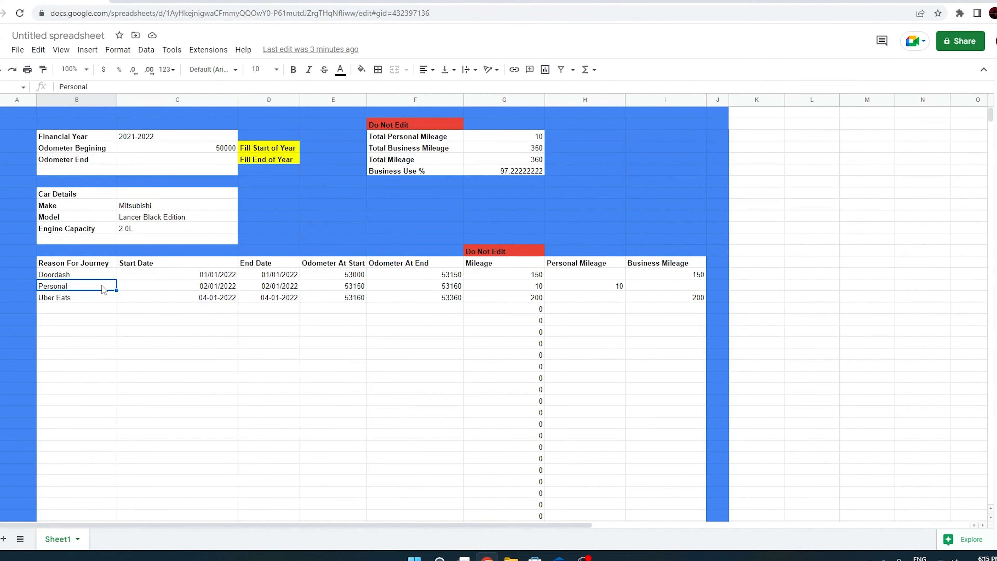
pyautogui.click(486, 172)
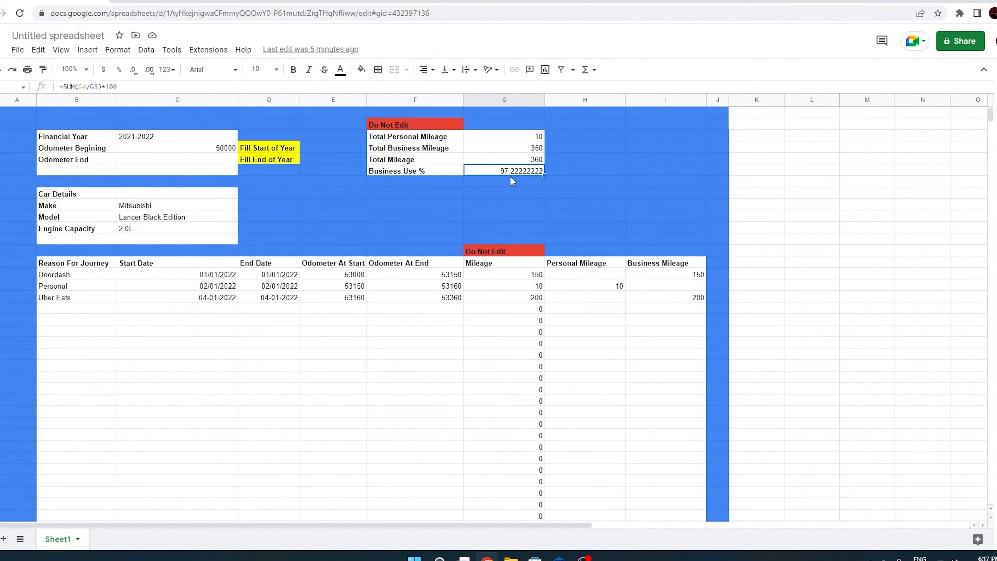
pyautogui.click(18, 49)
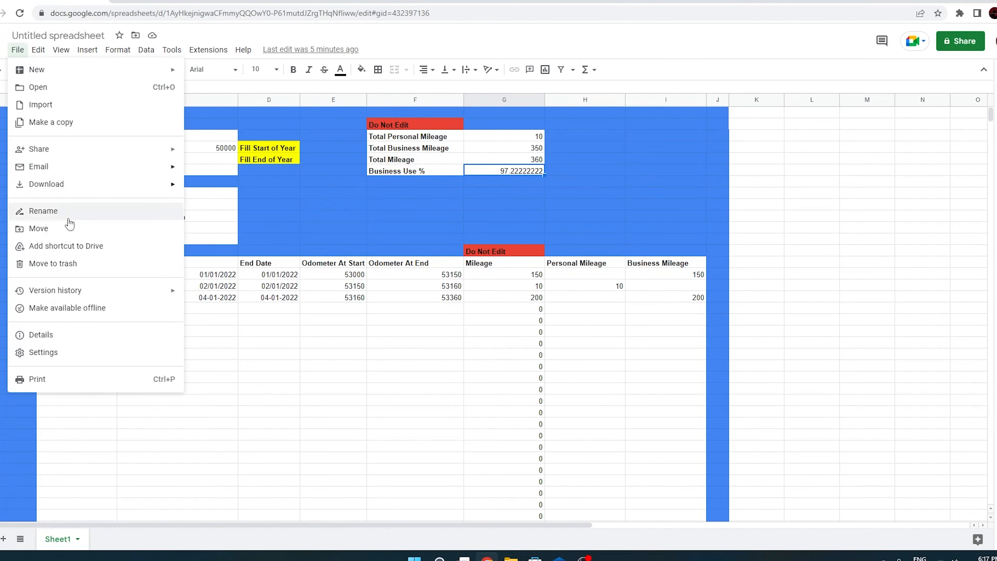
pyautogui.moveTo(77, 191)
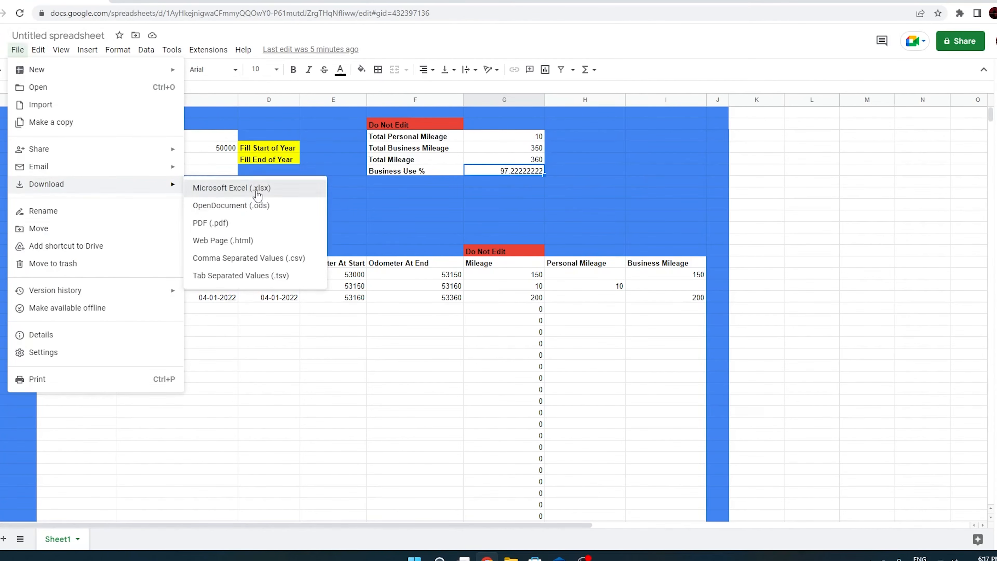
pyautogui.click(266, 189)
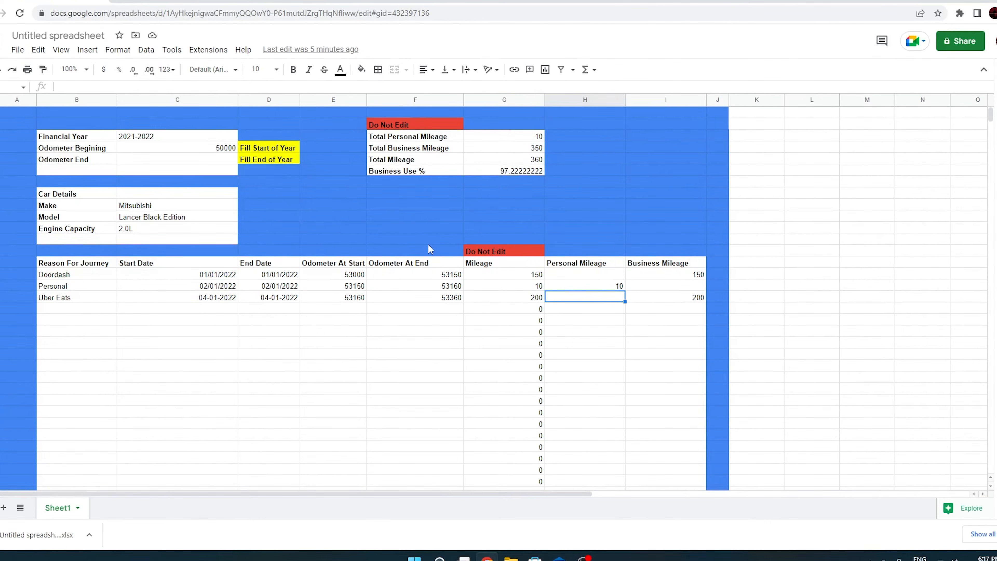